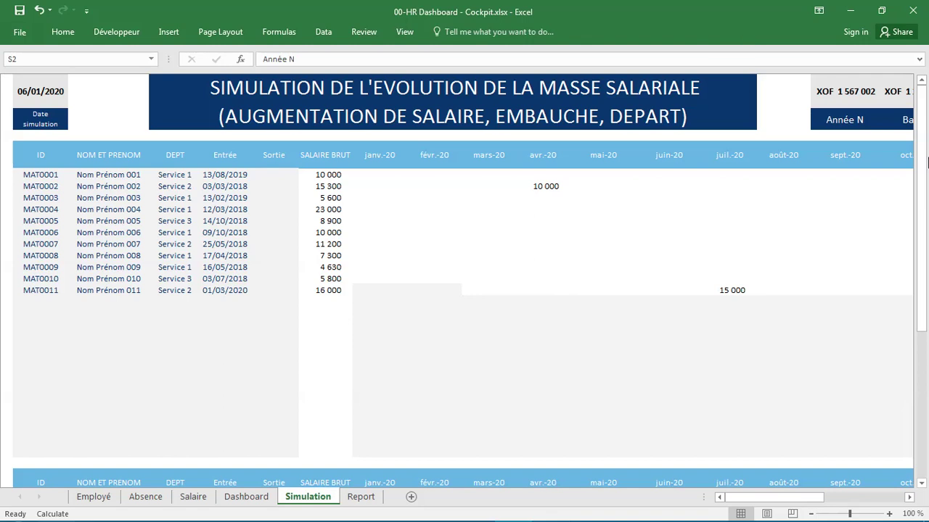
- Check the April bonus entered for MAT0002 and the simulation date cell on the Simulation sheet
click(922, 157)
click(548, 186)
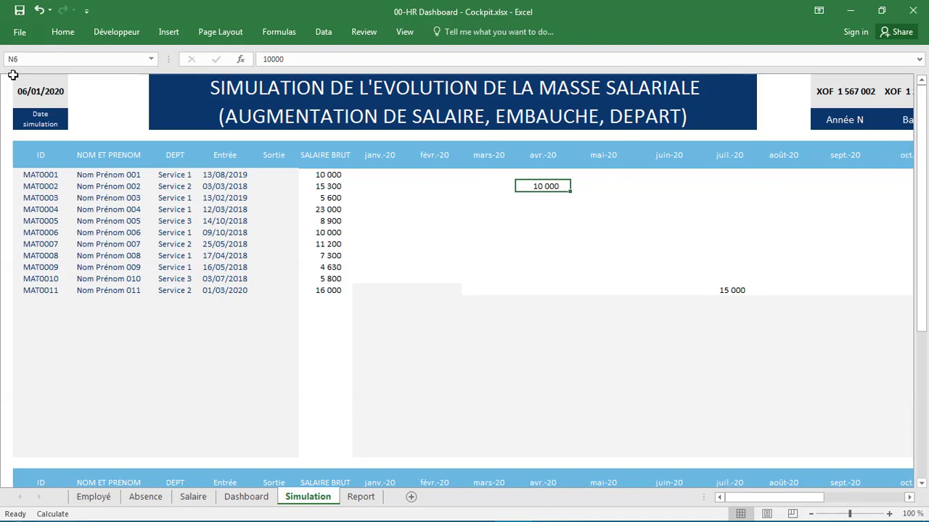
click(43, 97)
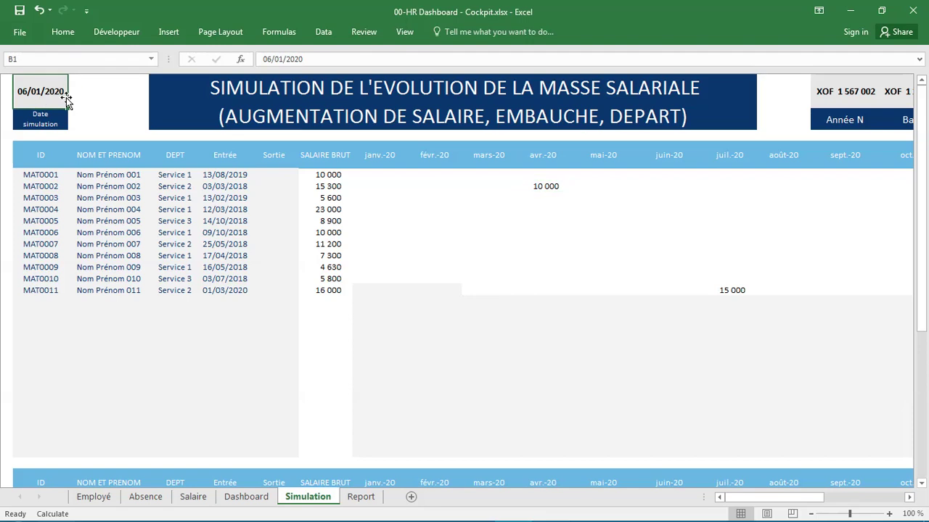
mouse_move(43, 100)
mouse_down()
mouse_move(37, 128)
mouse_move(36, 98)
mouse_up()
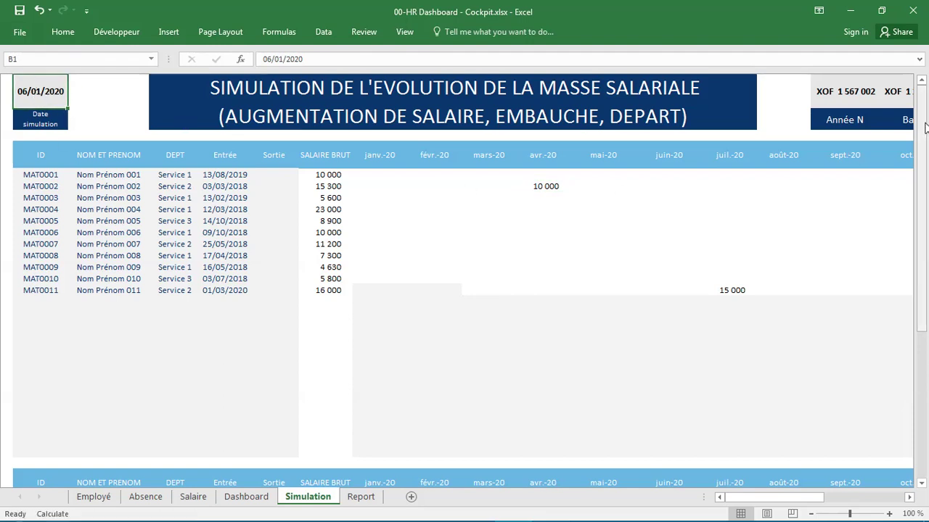
- Examine the monthly percentage raises in the second table, checking the March entries for MAT0001, MAT0003 and MAT0005
drag(923, 122, 927, 200)
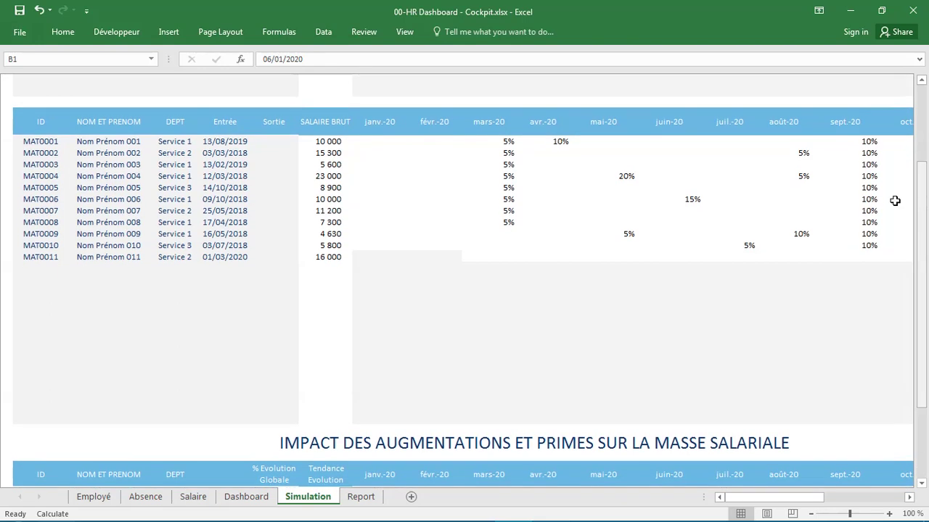
click(511, 145)
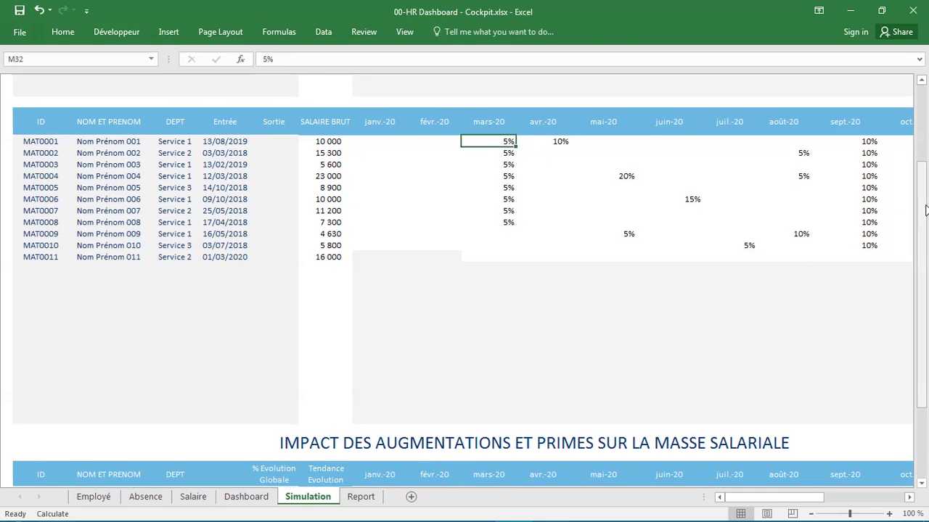
drag(922, 286, 923, 206)
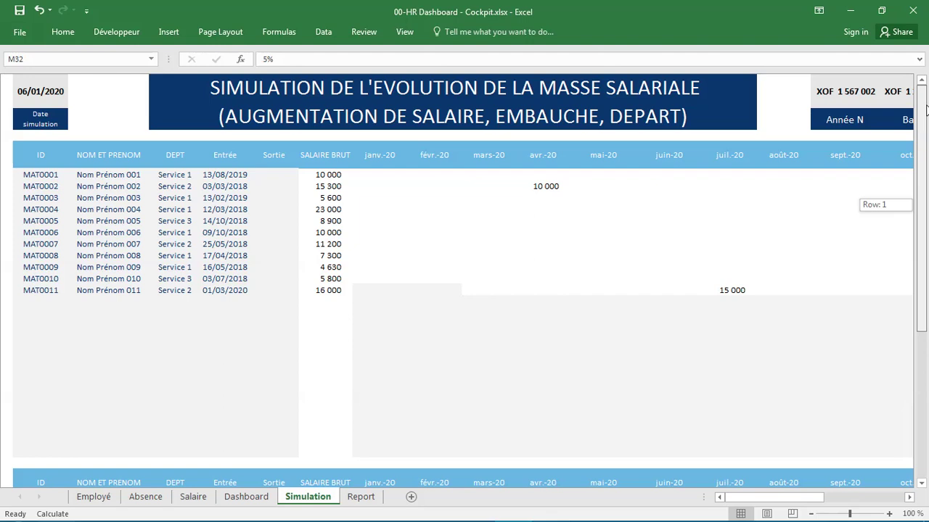
drag(926, 129, 926, 215)
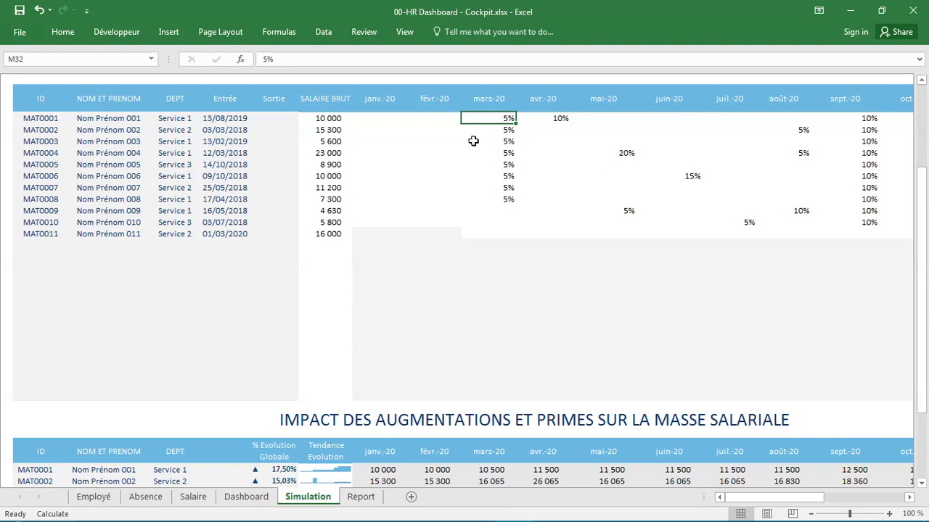
click(507, 141)
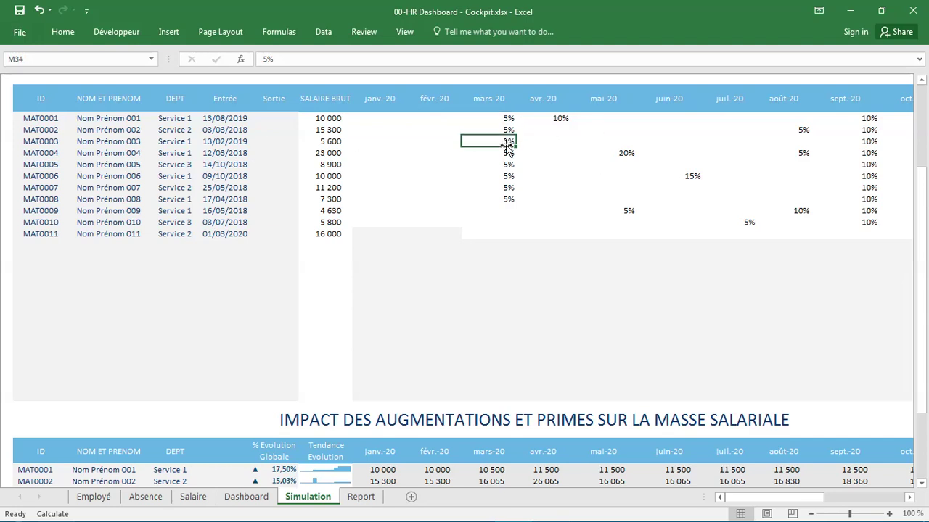
click(509, 165)
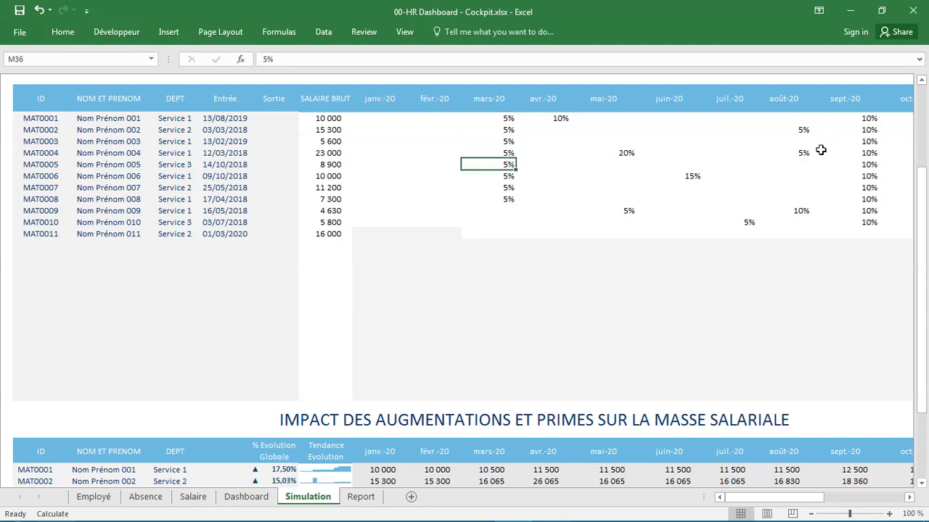
- Examine the global evolution percentage and trend sparklines for MAT0001 and MAT0002 in the payroll impact table
drag(920, 182, 927, 252)
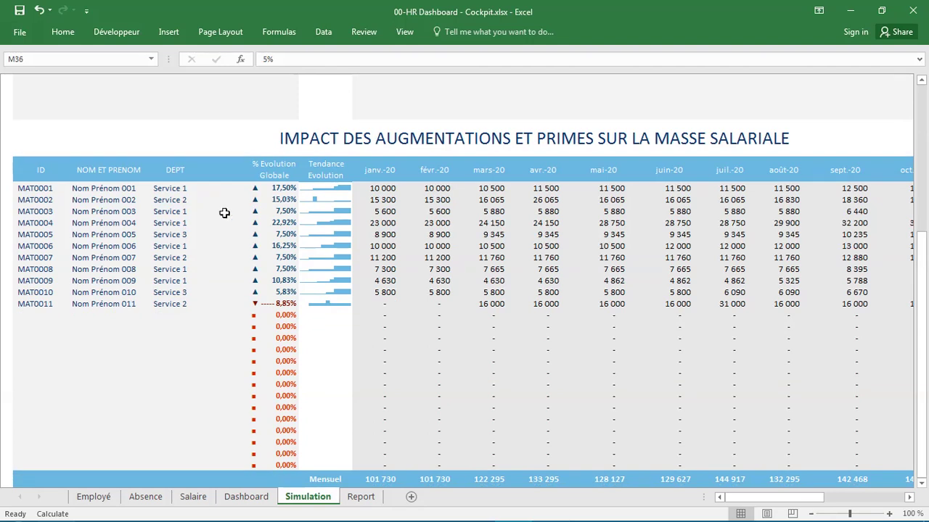
click(280, 189)
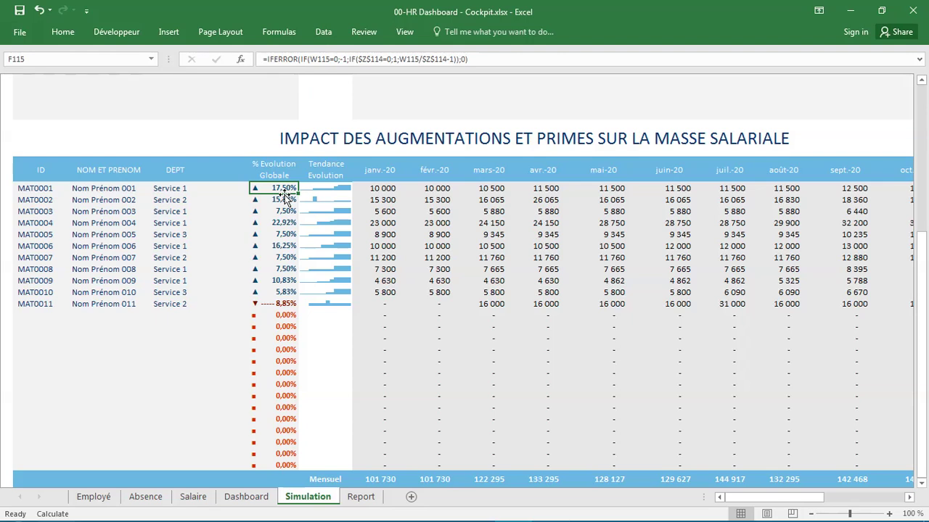
click(334, 188)
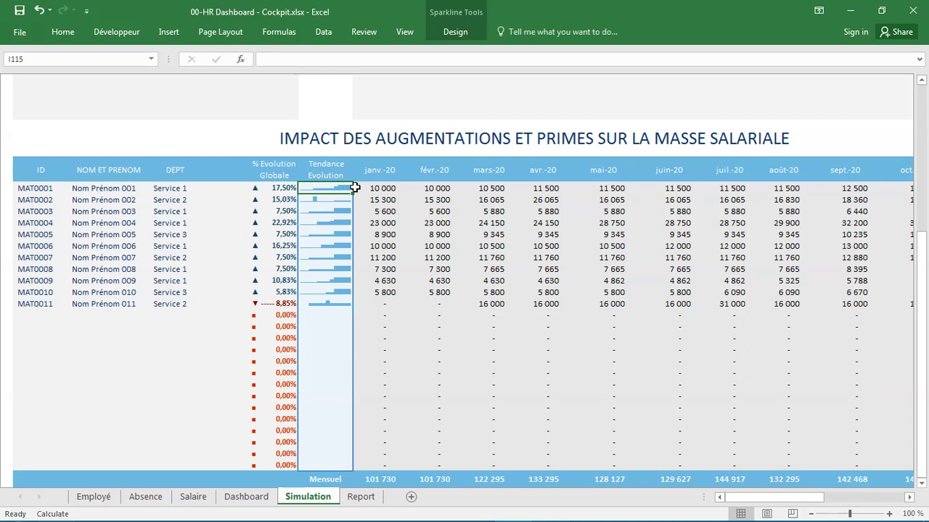
click(312, 201)
mouse_move(927, 290)
mouse_down()
mouse_move(926, 314)
mouse_move(906, 141)
mouse_move(921, 178)
mouse_move(926, 293)
mouse_up()
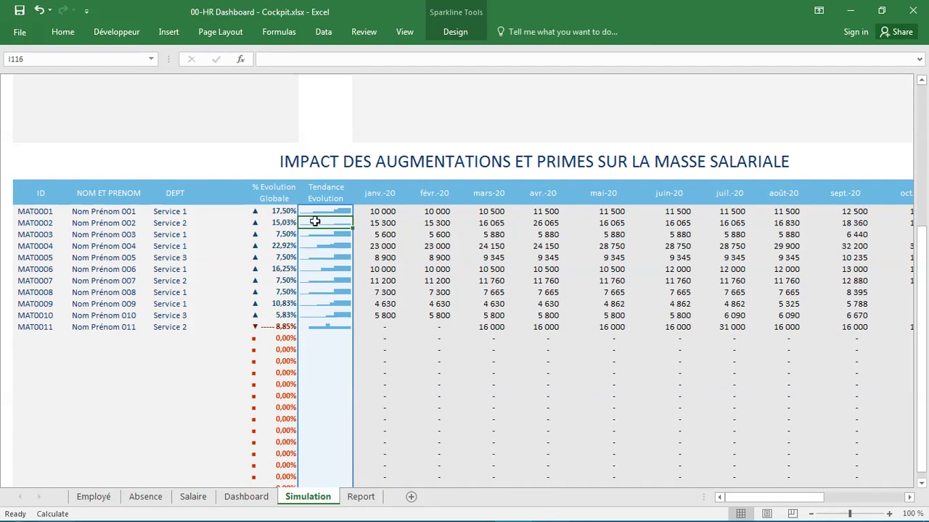
- Inspect MAT0001's evolution percentage and monthly salary formulas, plus MAT0002's April amount, in the payroll impact table
click(282, 212)
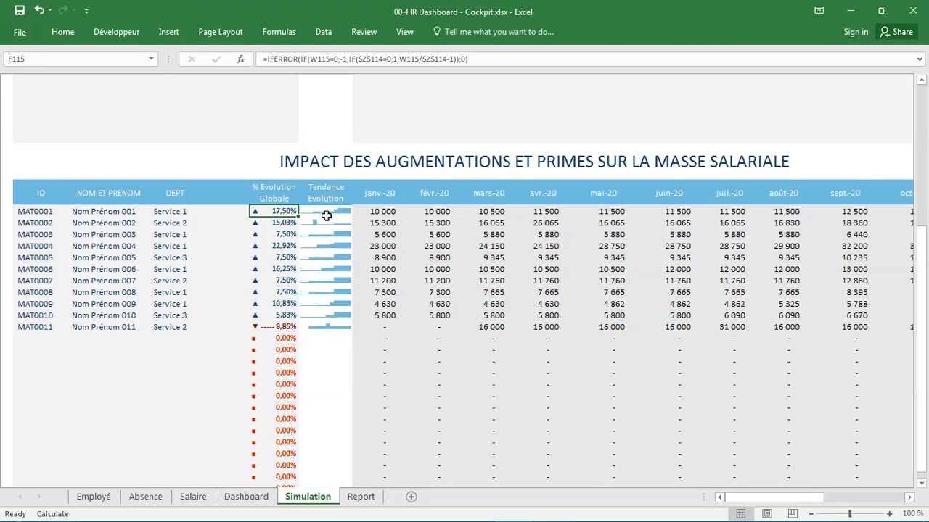
click(391, 212)
click(487, 212)
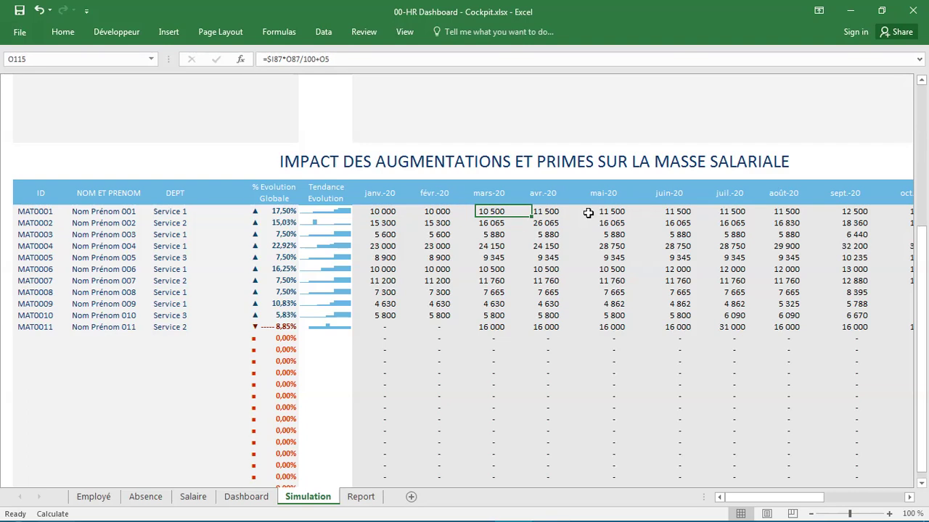
click(609, 212)
click(558, 227)
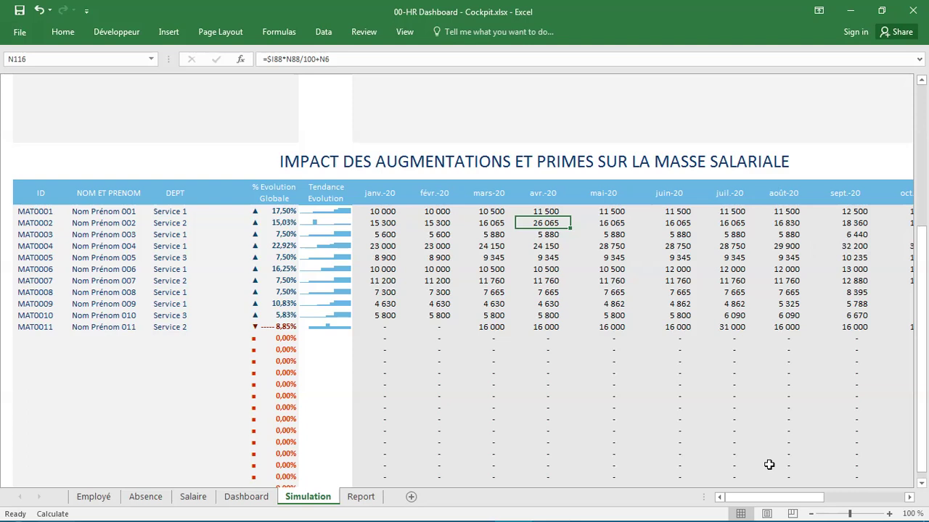
- Inspect the annual total formulas for MAT0001 and the overall annual payroll total in the impact table
drag(780, 502, 862, 502)
click(726, 211)
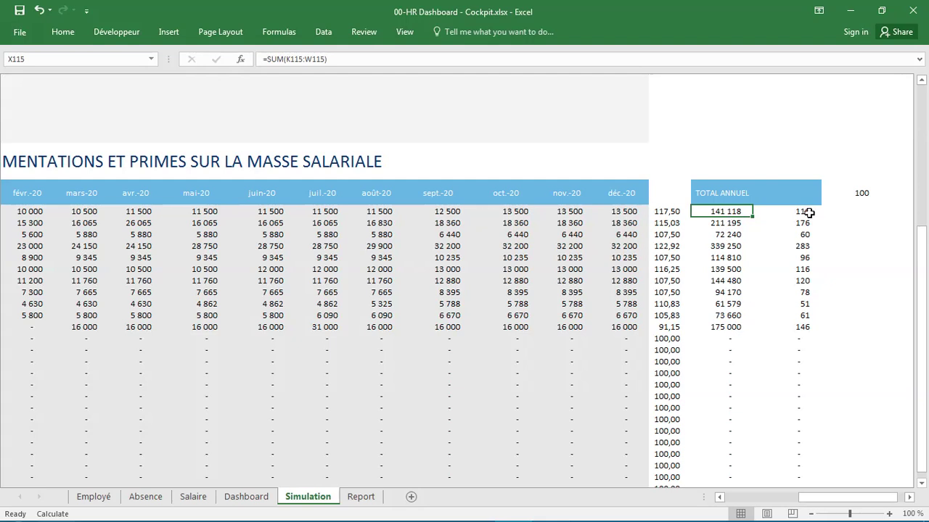
click(806, 211)
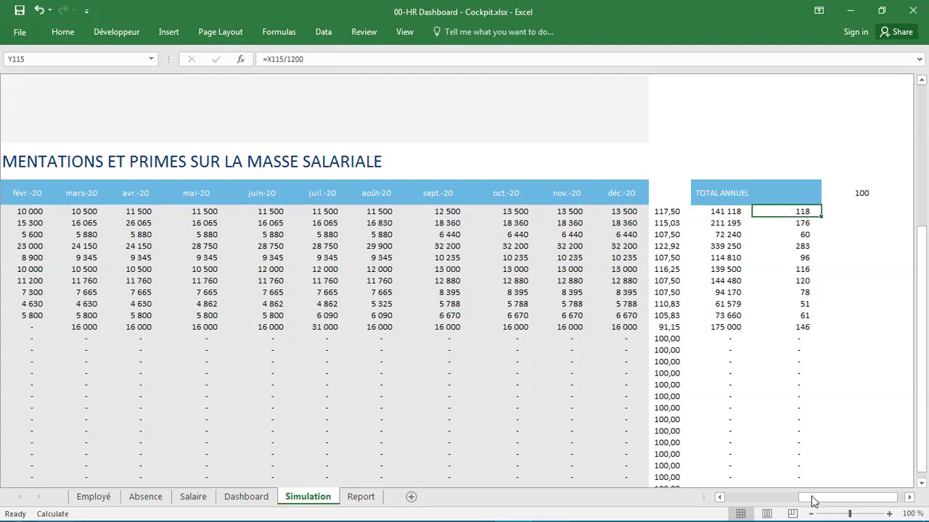
drag(810, 497, 692, 498)
drag(918, 351, 923, 391)
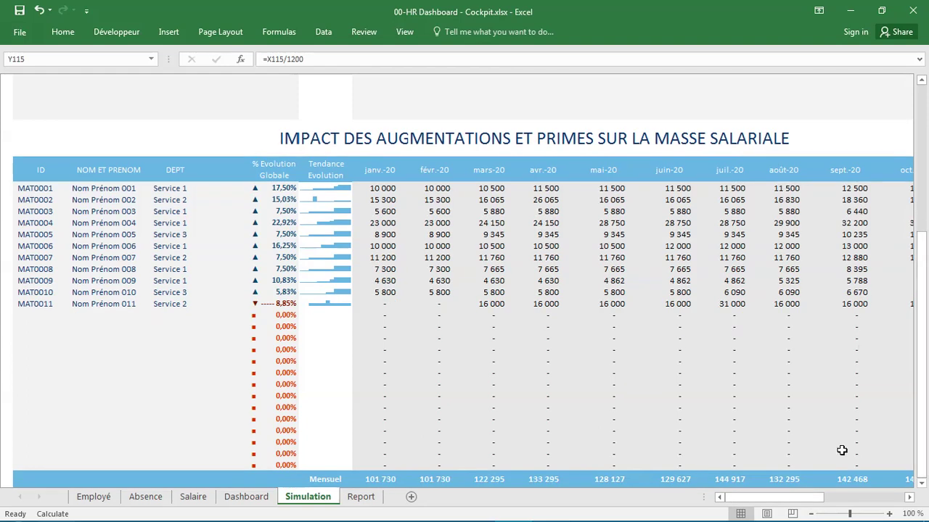
drag(800, 497, 859, 501)
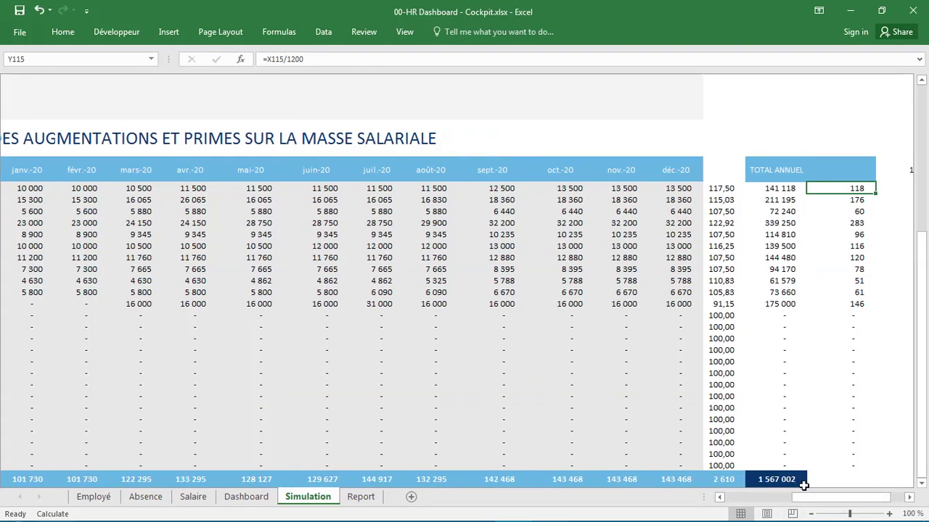
click(798, 481)
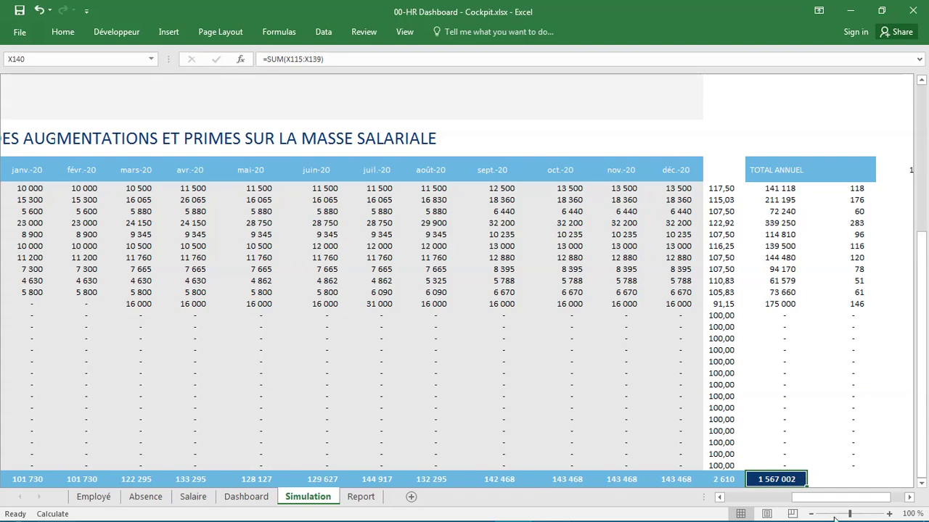
drag(835, 497, 768, 498)
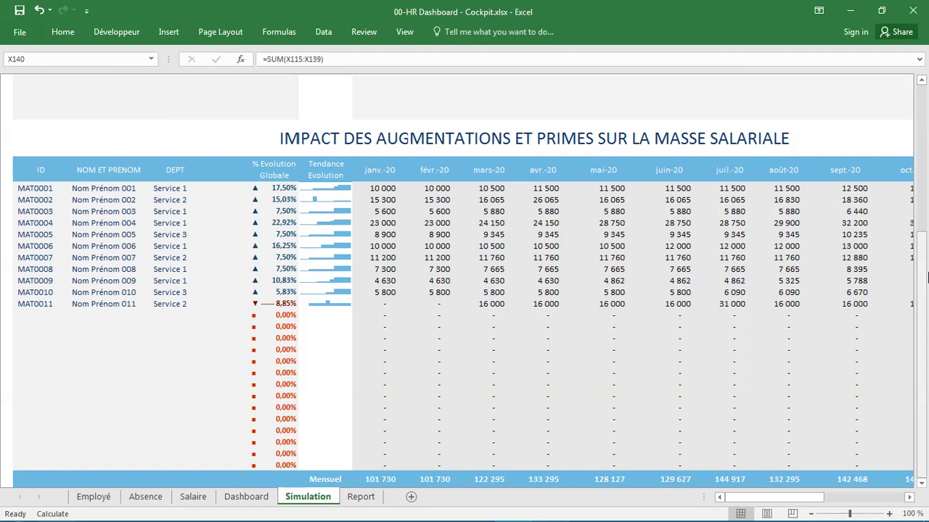
- Inspect the Année N, Base and Δ summary cells in the header of the Simulation sheet
drag(924, 282, 924, 278)
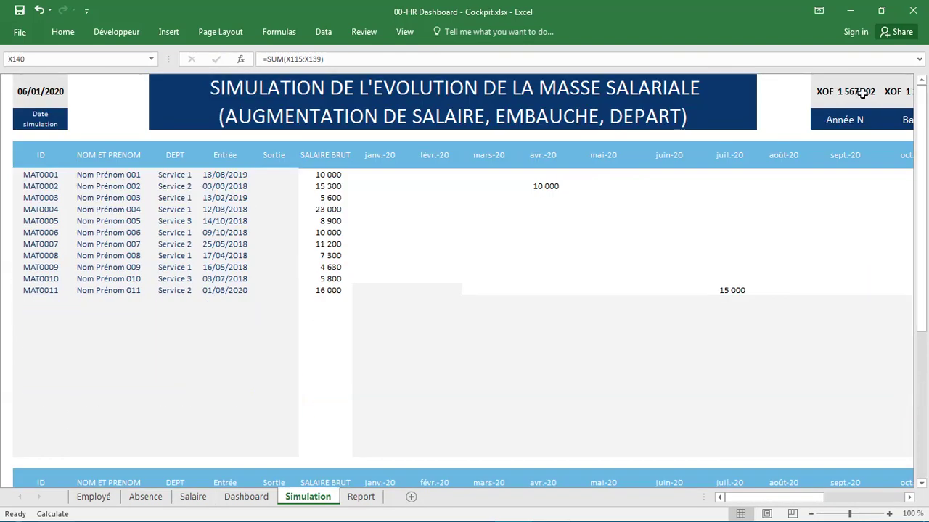
click(911, 497)
click(911, 498)
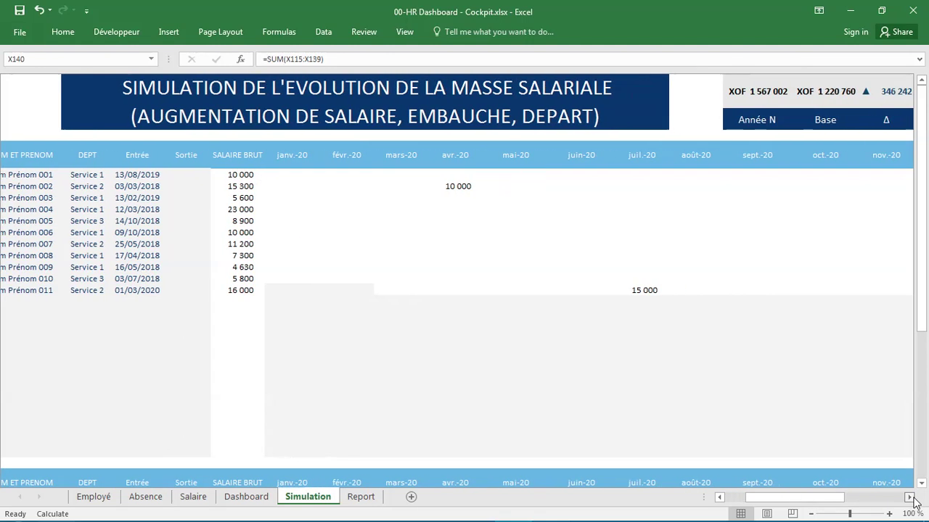
click(911, 498)
click(911, 497)
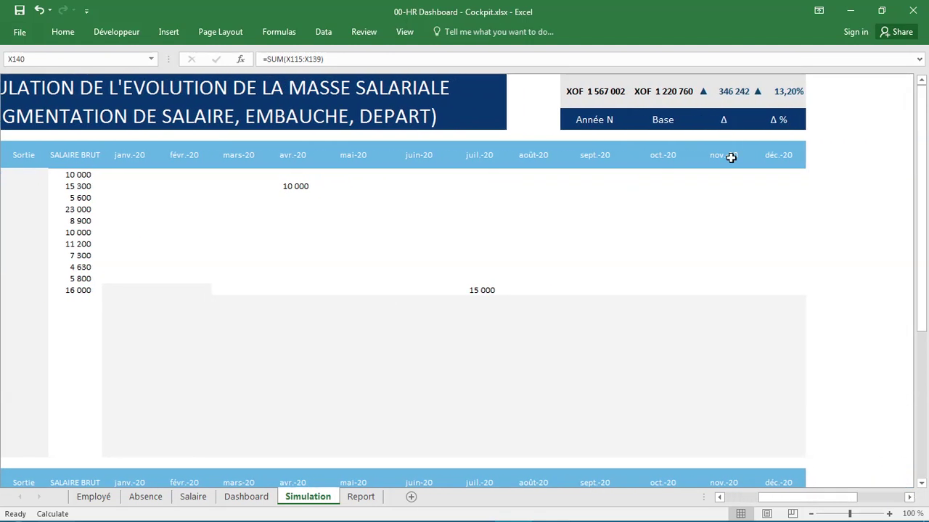
click(591, 96)
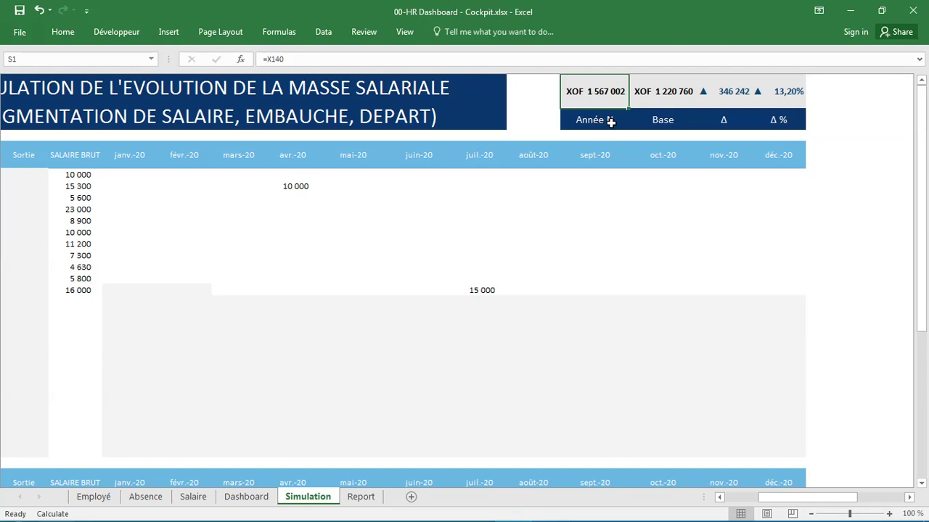
click(655, 117)
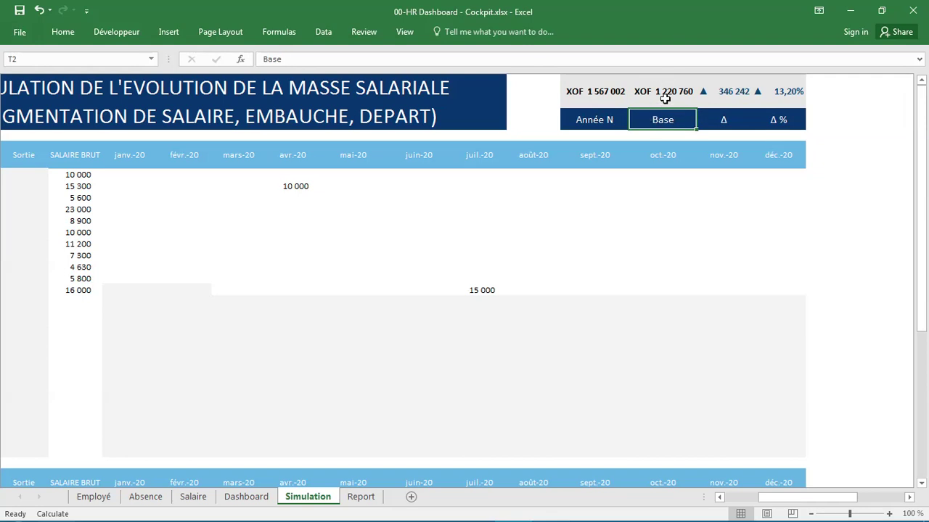
click(666, 85)
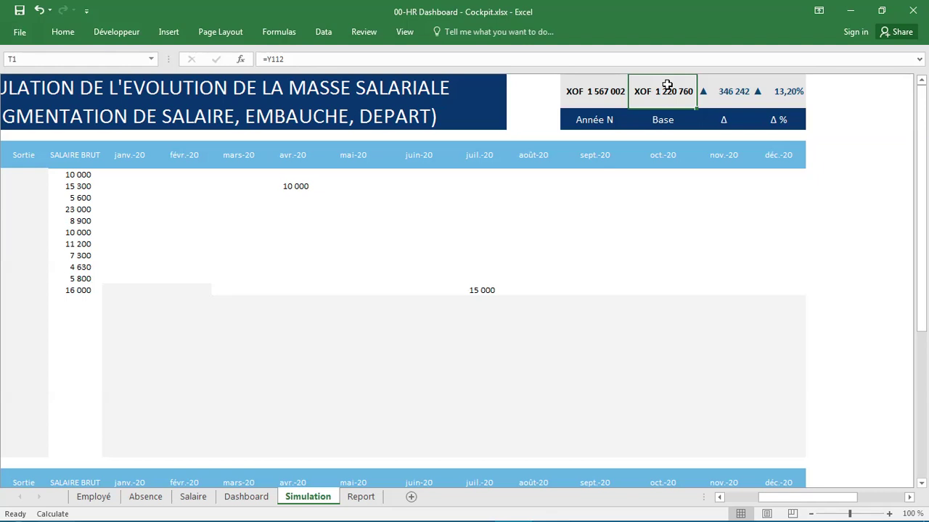
click(717, 88)
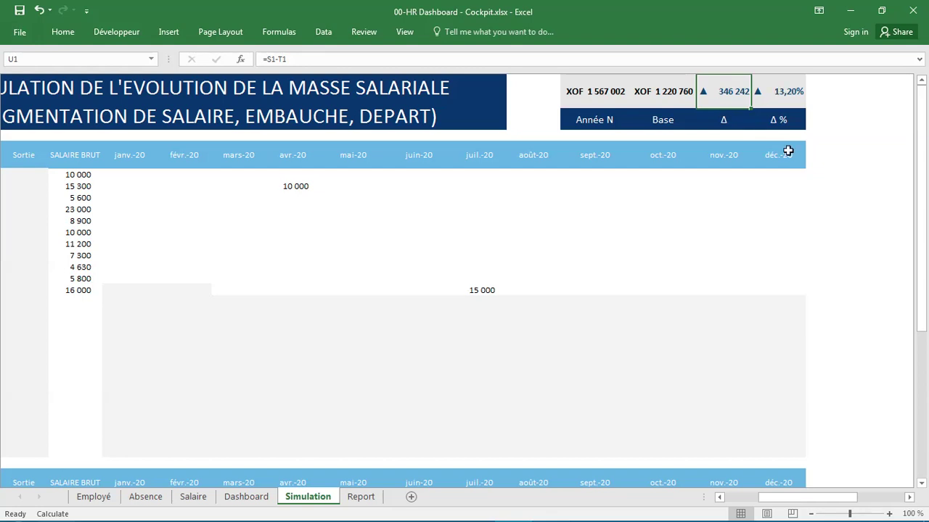
drag(796, 500, 743, 506)
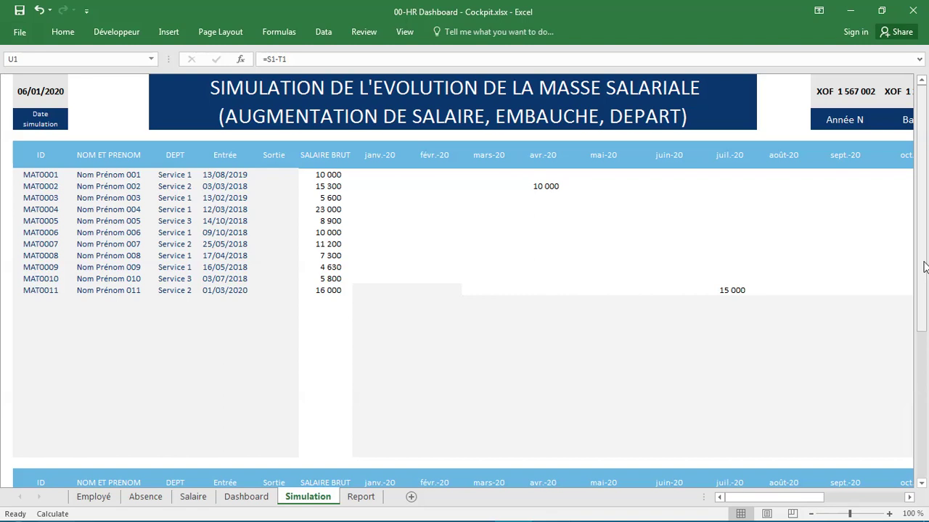
drag(925, 267, 924, 267)
drag(924, 260, 924, 261)
mouse_move(424, 5)
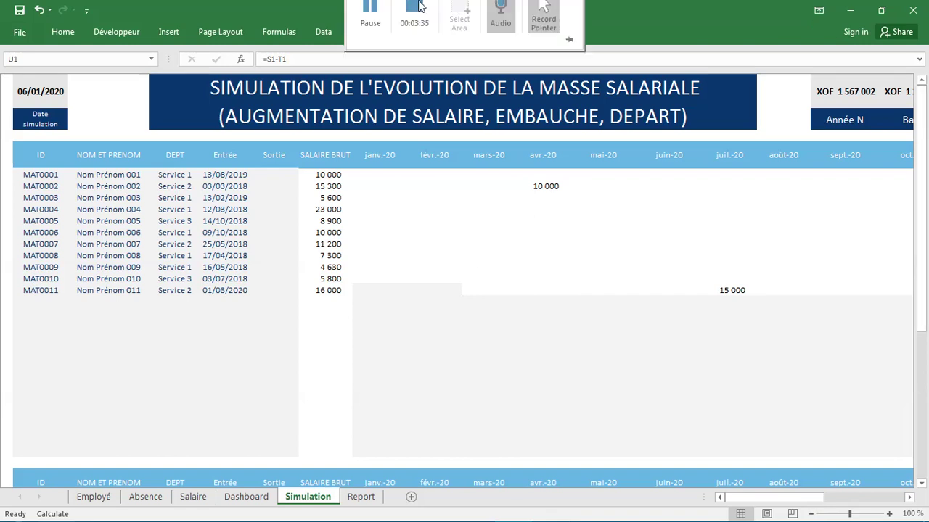